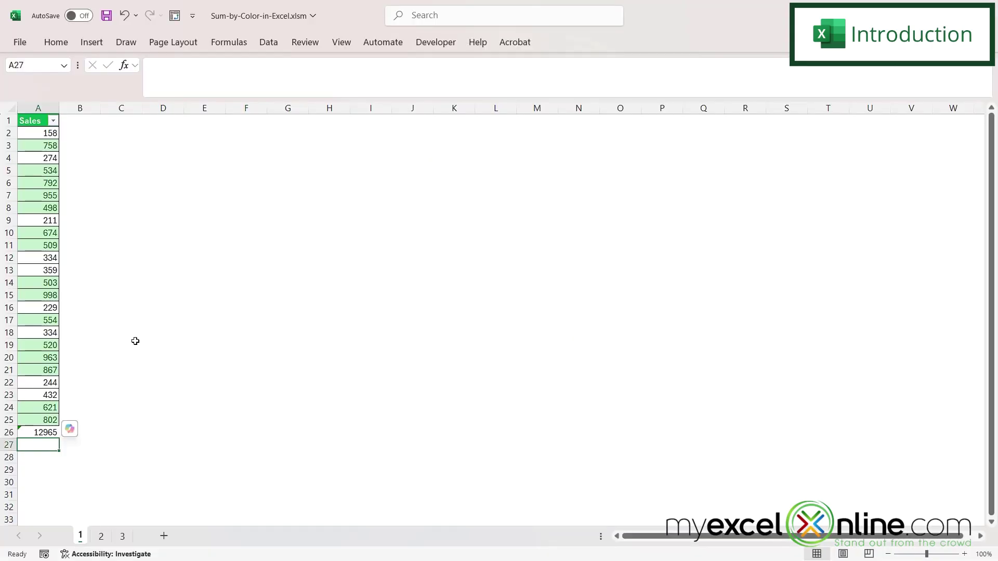
Step: Preview the Sales column's light-green Filter by Color option, leaving the list unfiltered
left_click(53, 122)
mouse_move(48, 233)
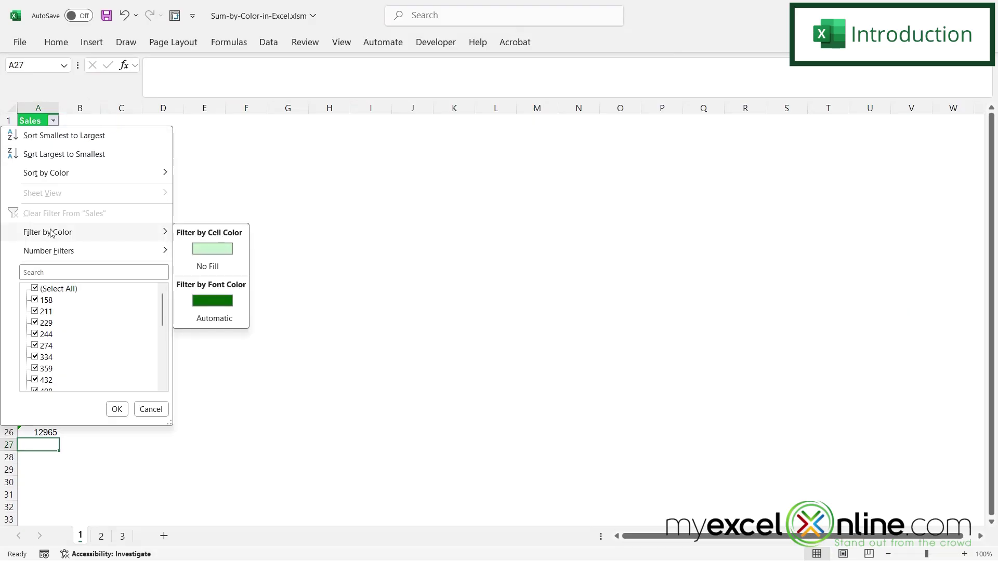
left_click(218, 251)
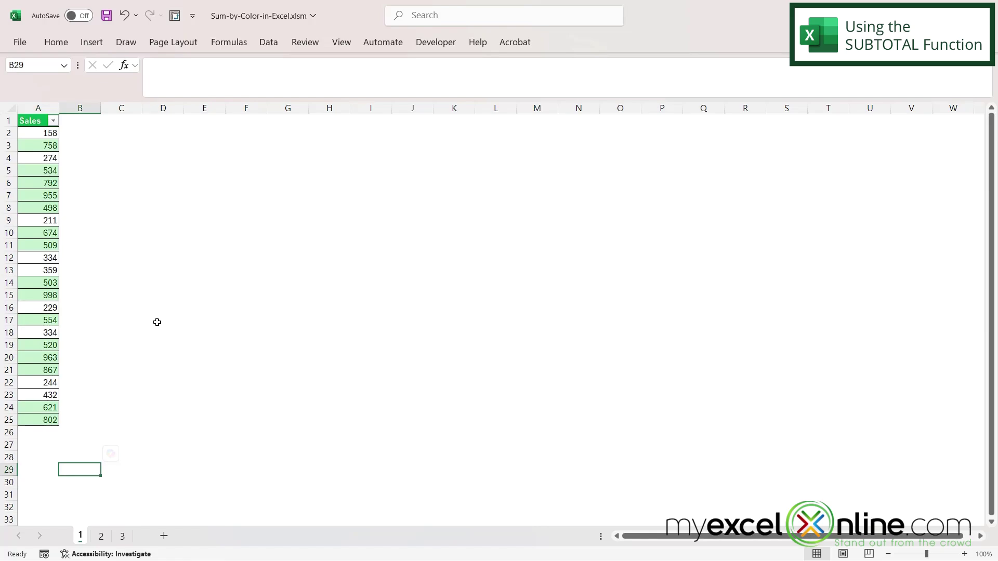
Step: Start a =subtotal( formula in cell A26 below the Sales values
left_click(34, 433)
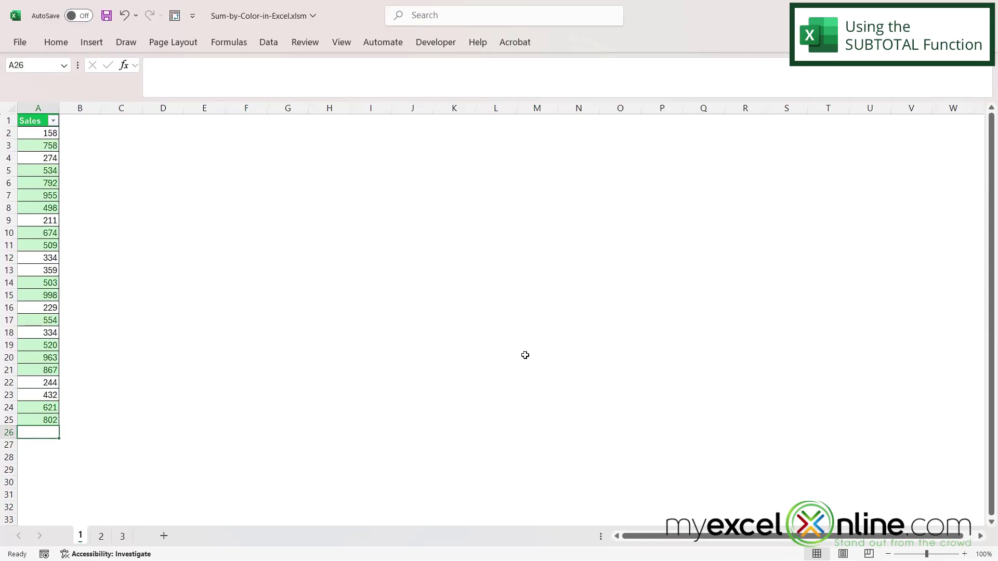
type("=subto")
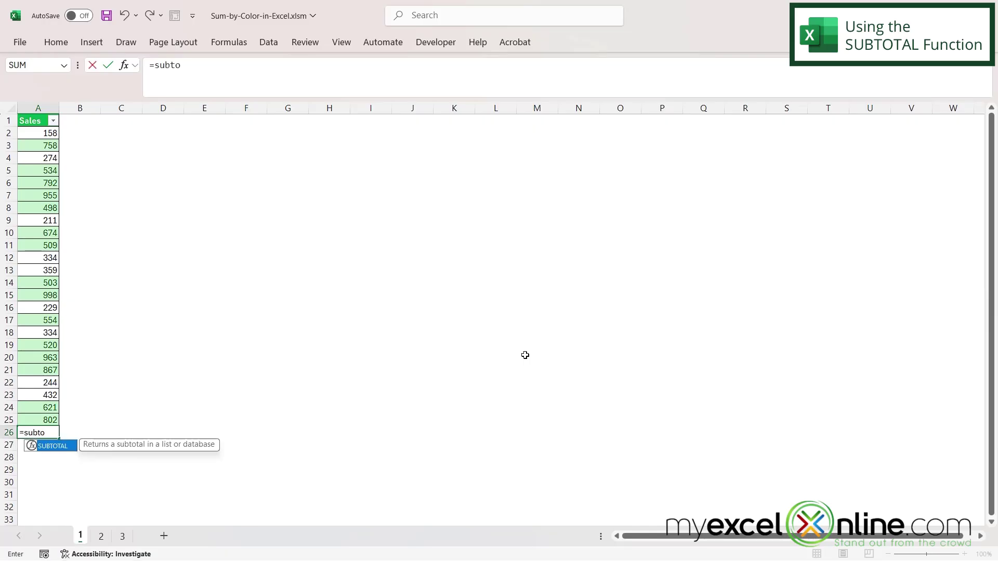
type("tal(")
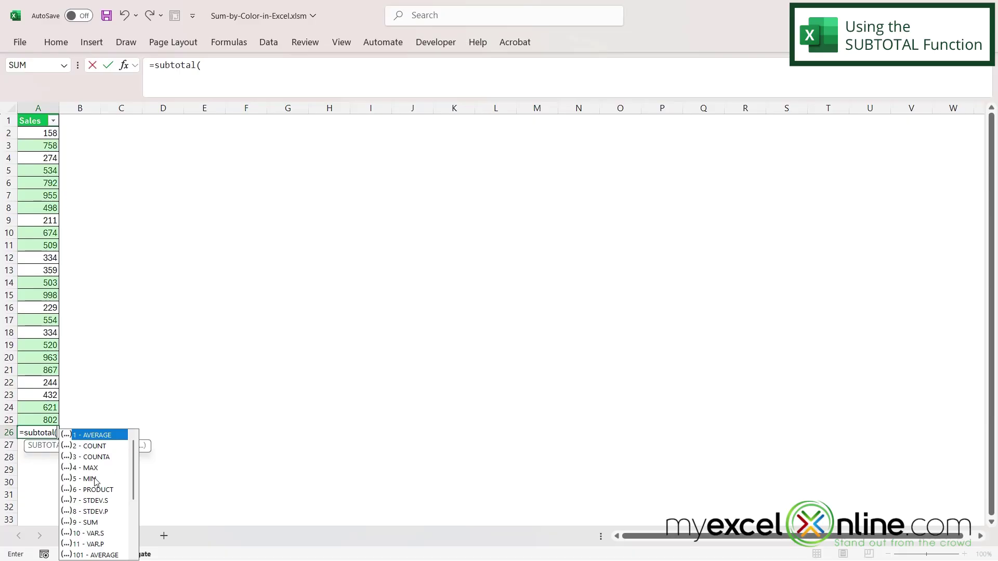
Step: Finish the formula as =SUBTOTAL(9,A2:A25) in A26, giving 13123
double_click(97, 523)
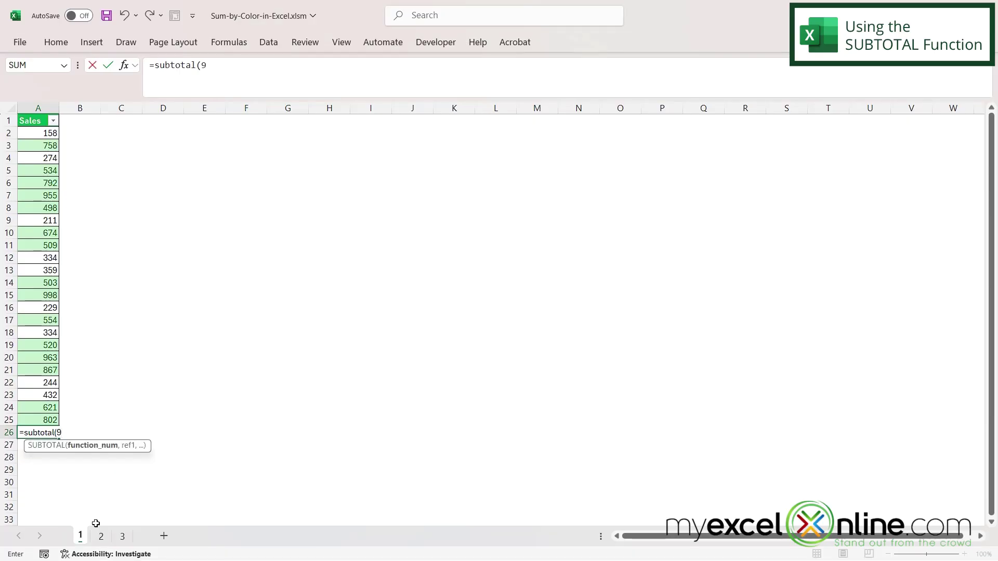
type(",")
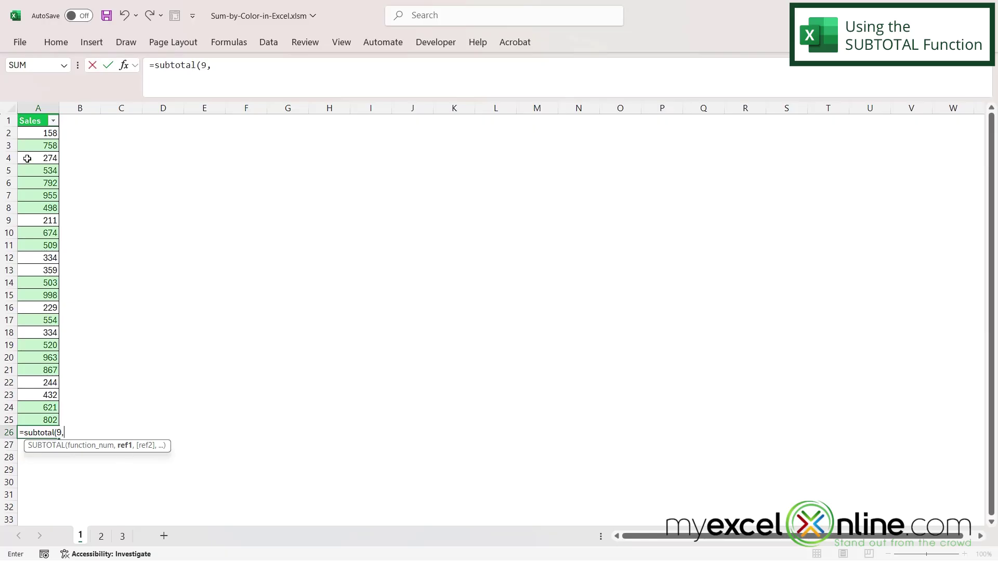
mouse_move(34, 133)
left_mouse_down()
mouse_move(3, 404)
mouse_move(25, 421)
left_mouse_up()
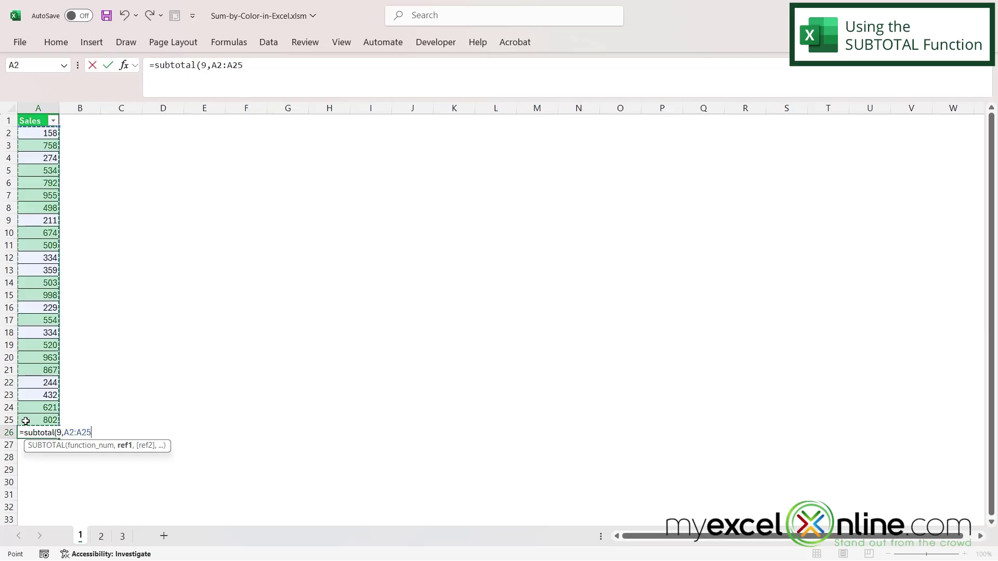
type(")")
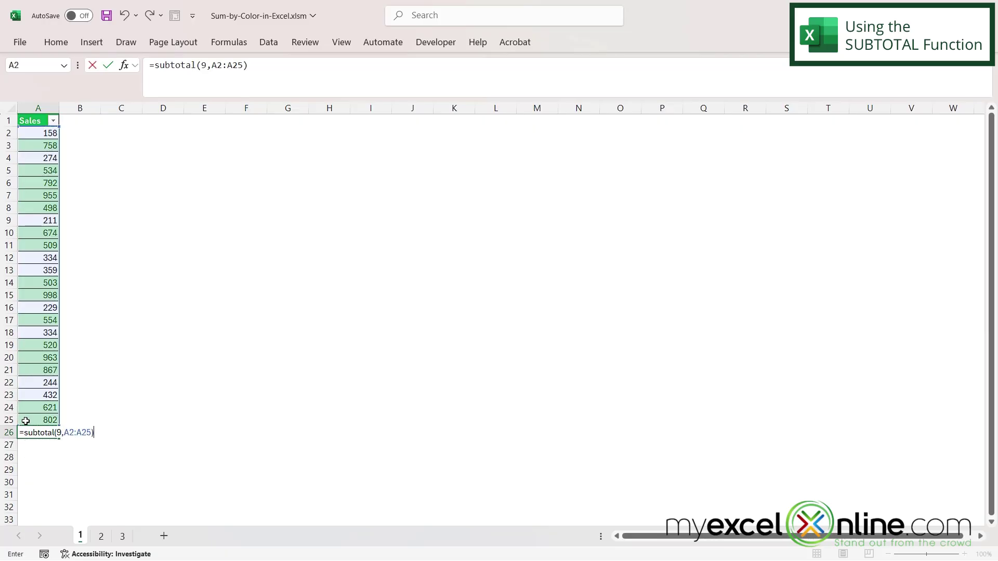
key("Return")
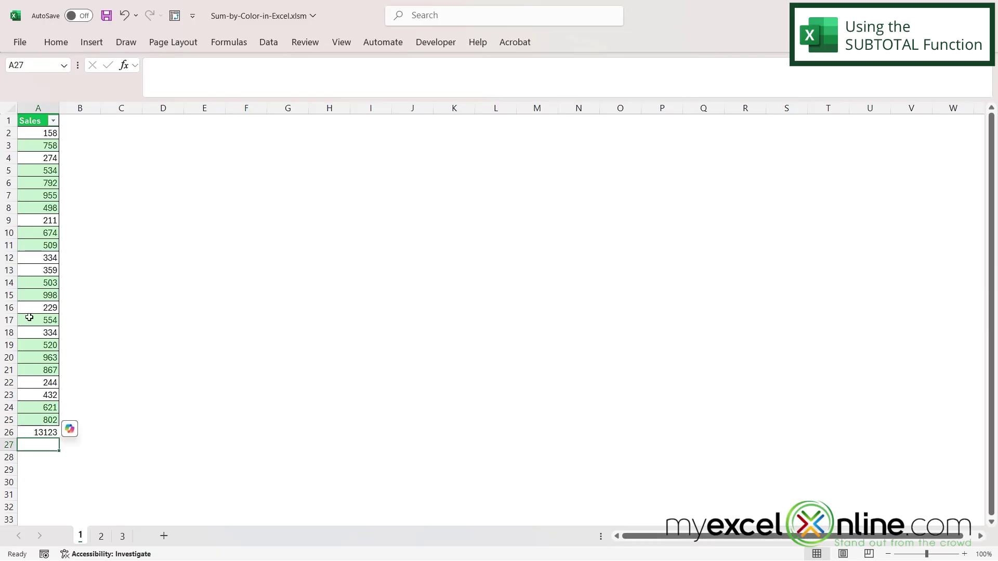
left_click_drag(36, 133, 20, 421)
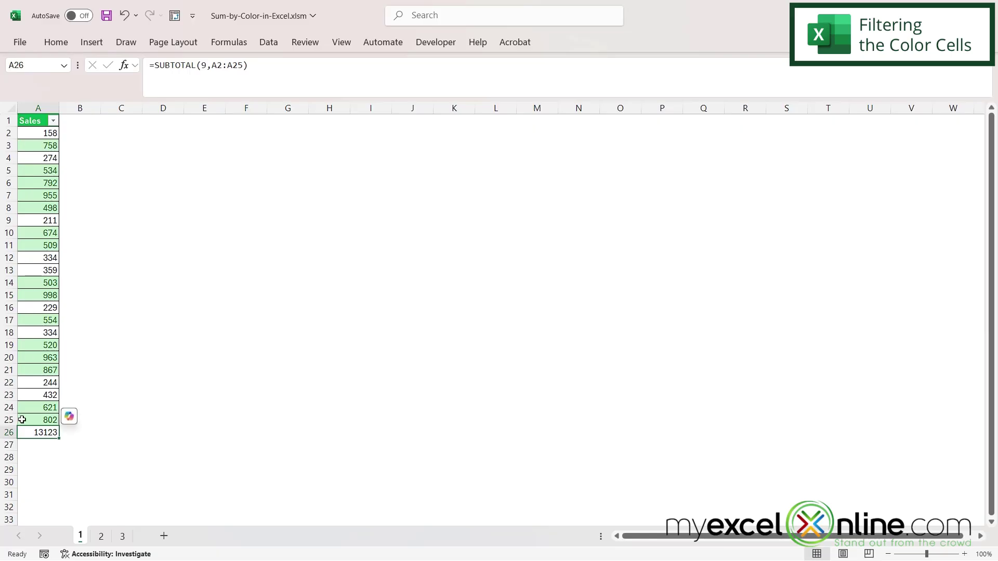
Step: Filter Sales by light-green cell colour so the A26 subtotal shows 10548
left_click_drag(52, 135, 52, 420)
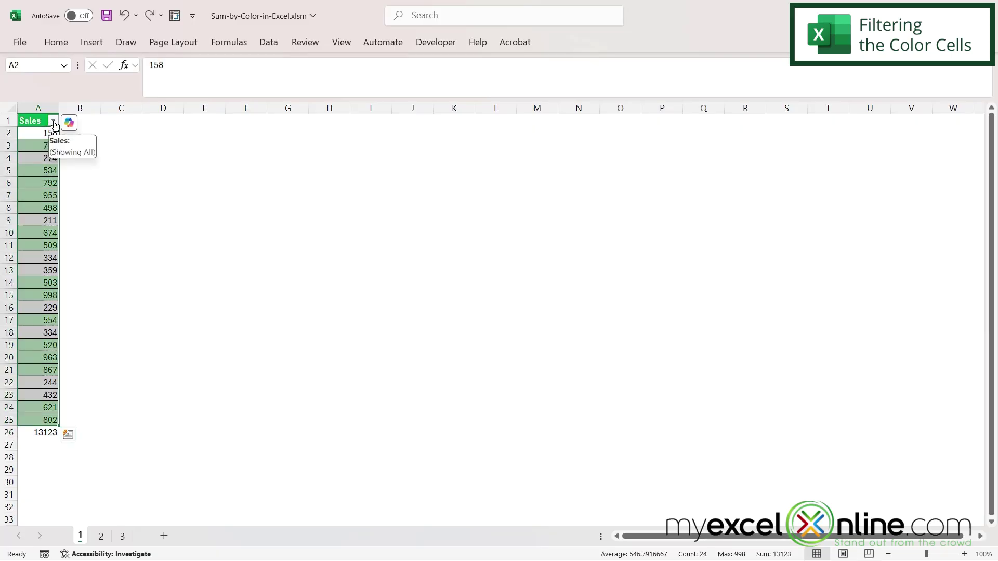
left_click(53, 122)
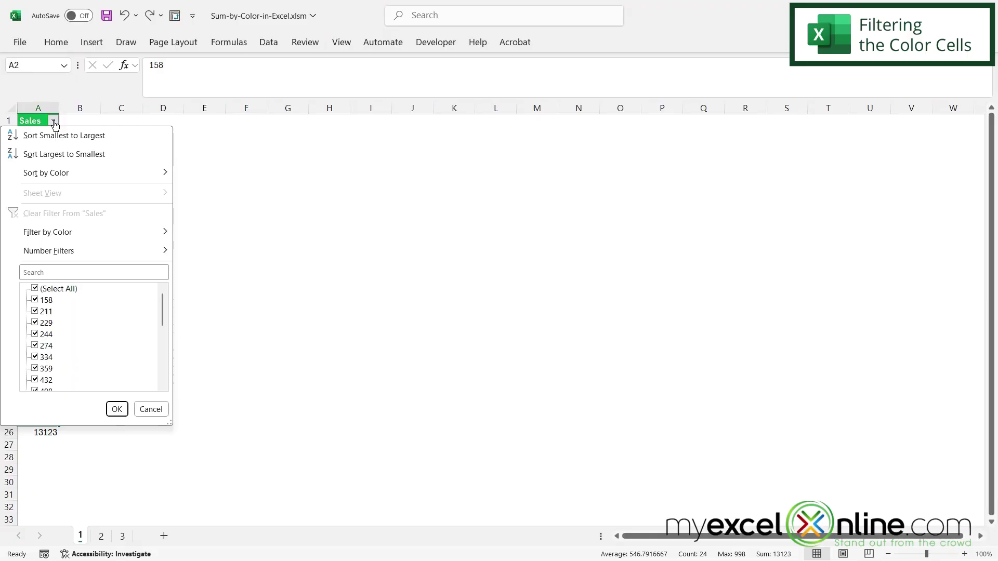
mouse_move(48, 233)
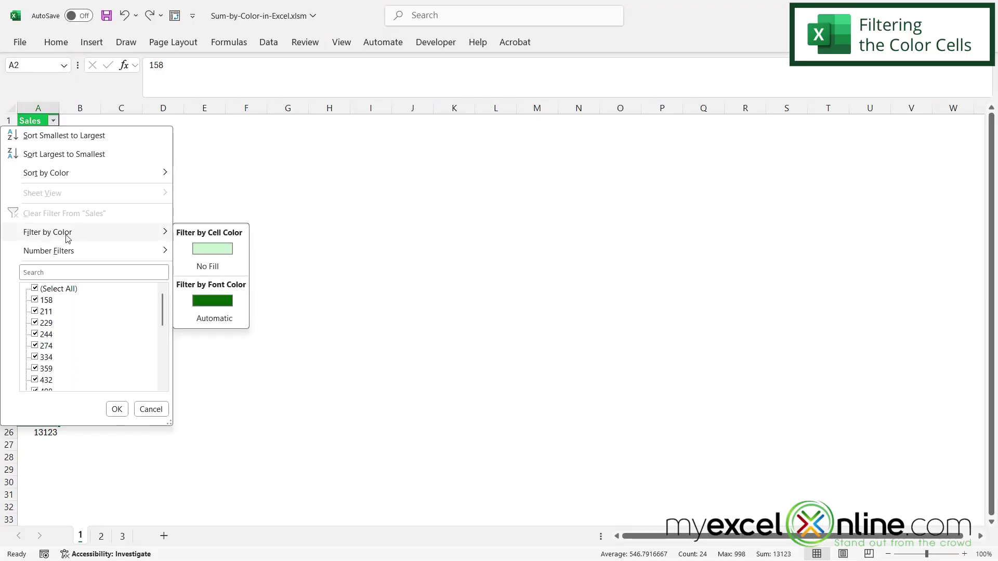
left_click(214, 251)
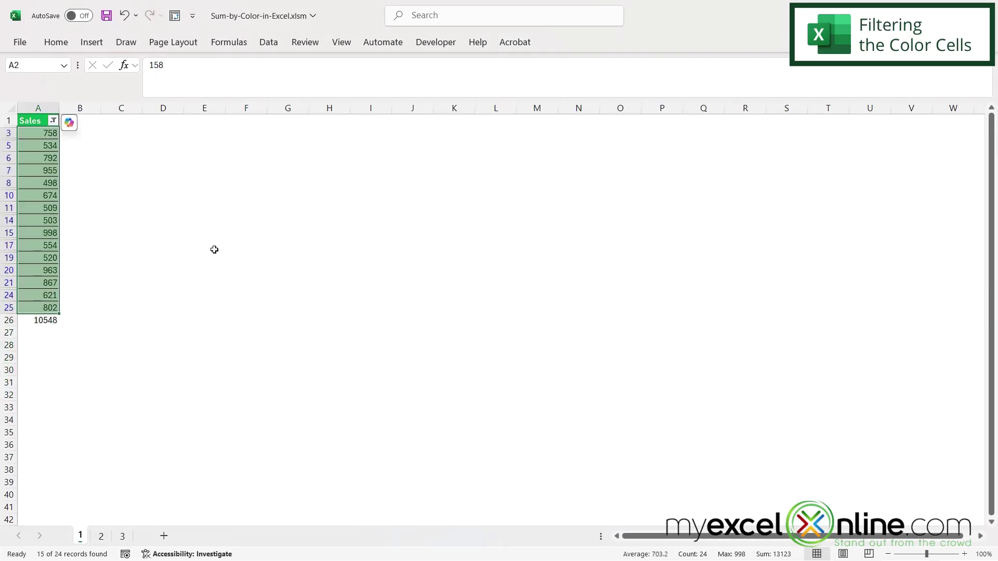
left_click(24, 321)
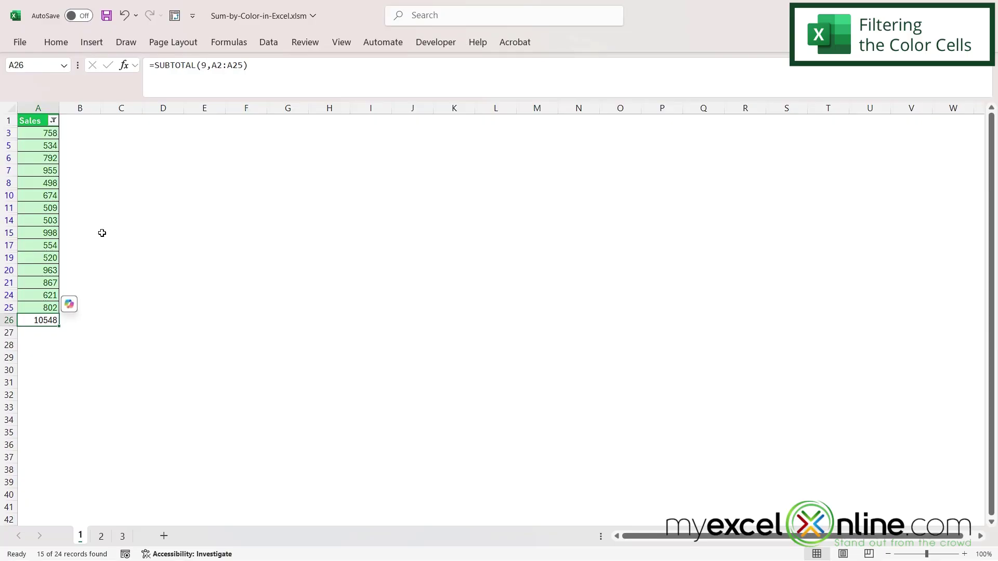
left_click(30, 133)
left_click_drag(30, 133, 24, 306)
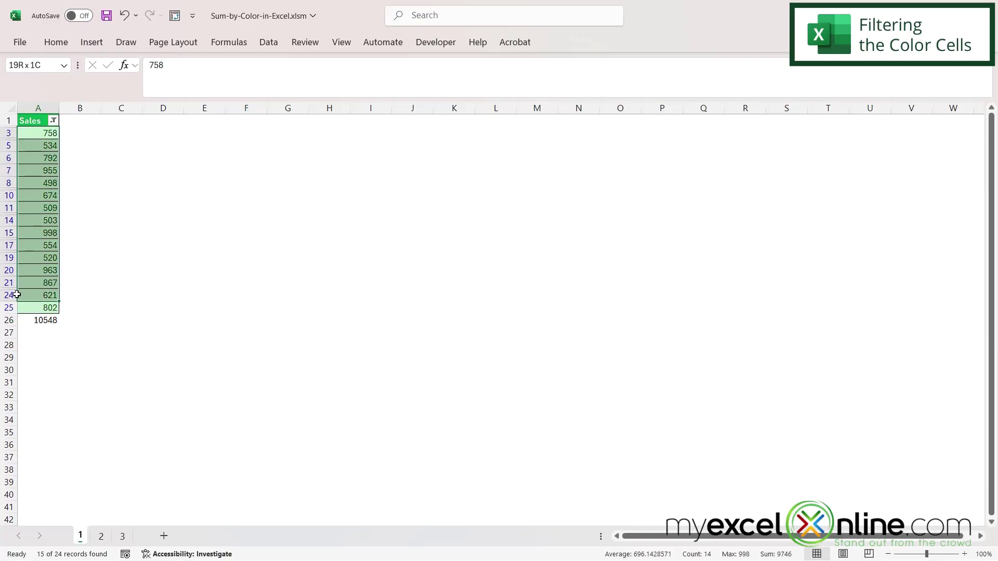